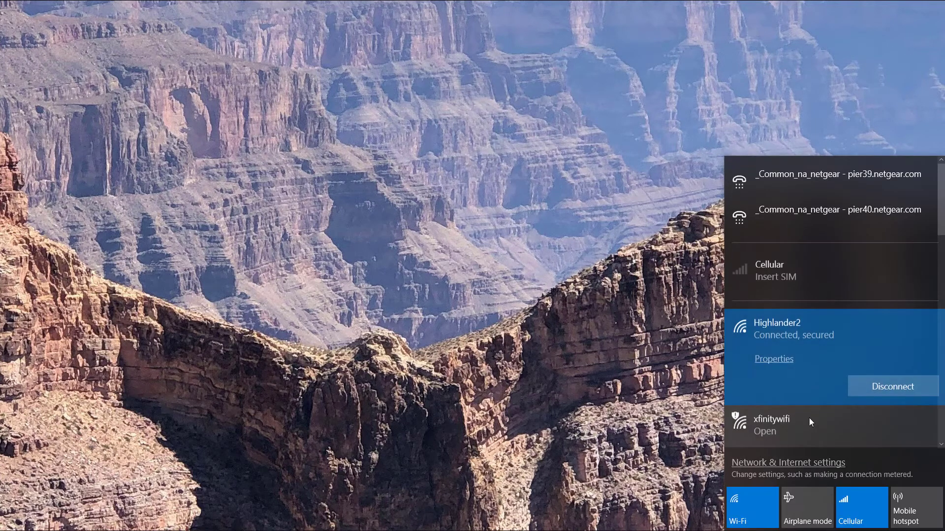
{"action": "scroll", "coordinate": [809, 417], "scroll_direction": "down", "scroll_amount": 3}
{"action": "scroll", "coordinate": [809, 417], "scroll_direction": "down", "scroll_amount": 3}
{"action": "scroll", "coordinate": [809, 417], "scroll_direction": "down", "scroll_amount": 3}
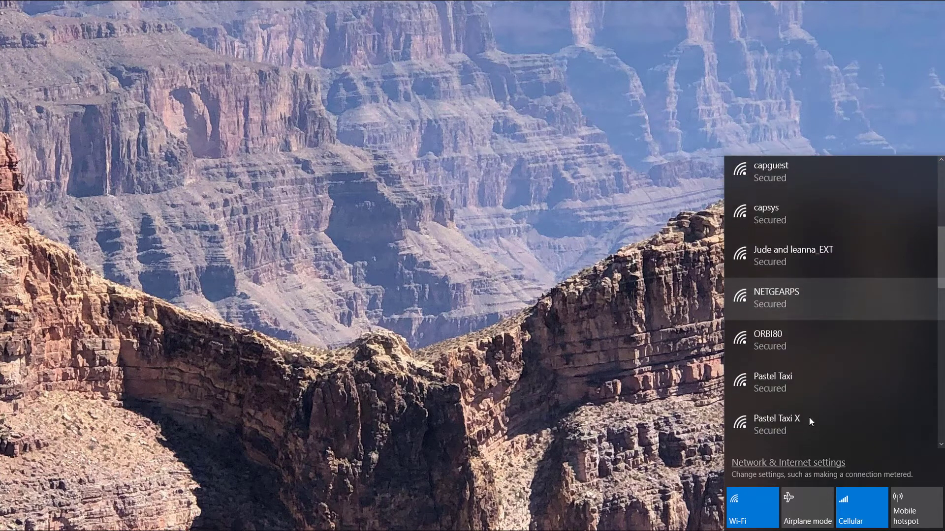
Connect to the ORBI80 Wi-Fi network using its network security key
{"action": "left_click", "coordinate": [804, 327]}
{"action": "left_click", "coordinate": [874, 336]}
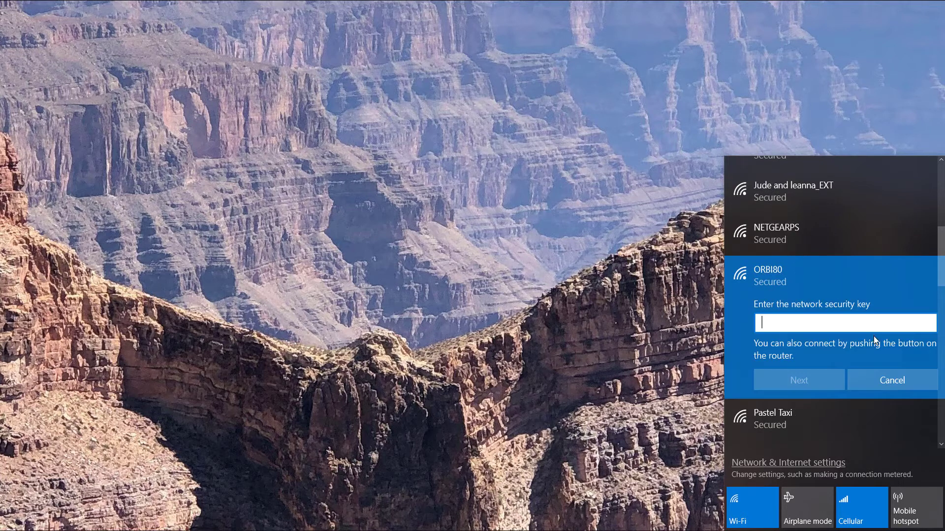
{"action": "type", "text": "*"}
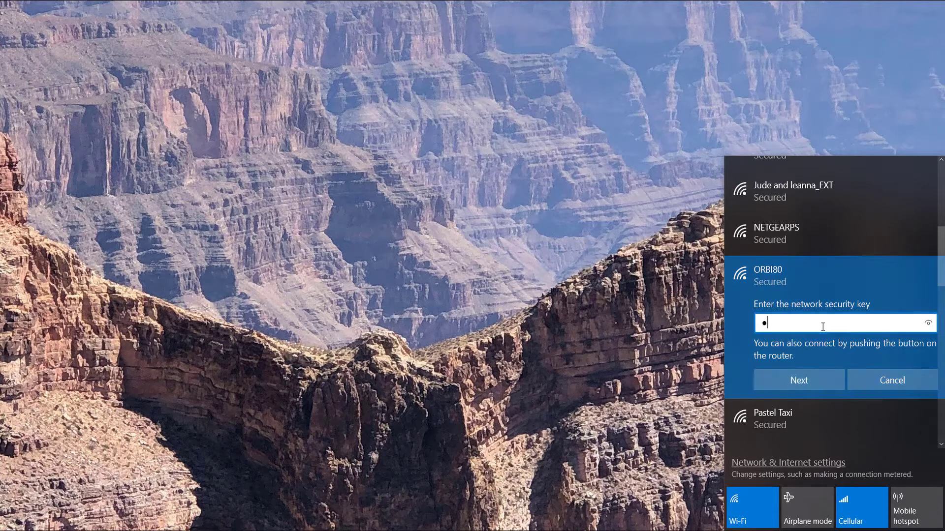
{"action": "type", "text": "******"}
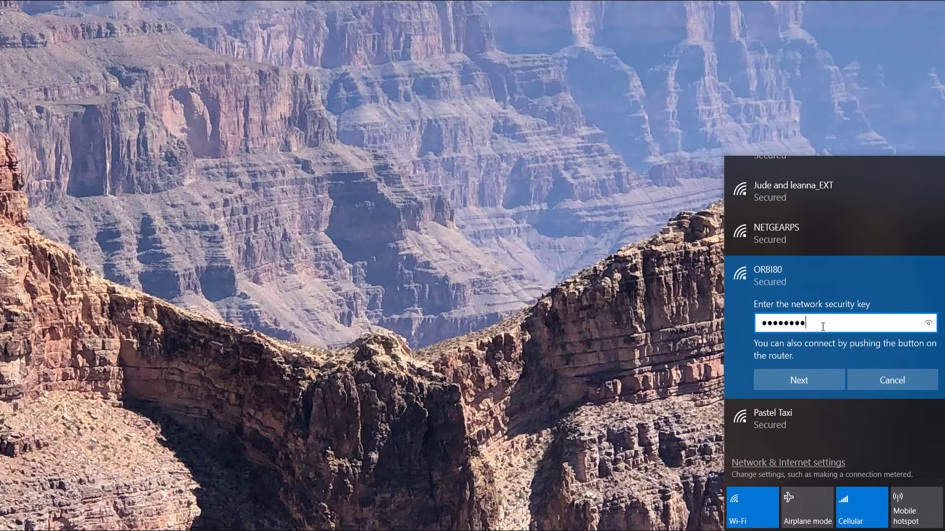
{"action": "left_click", "coordinate": [797, 379]}
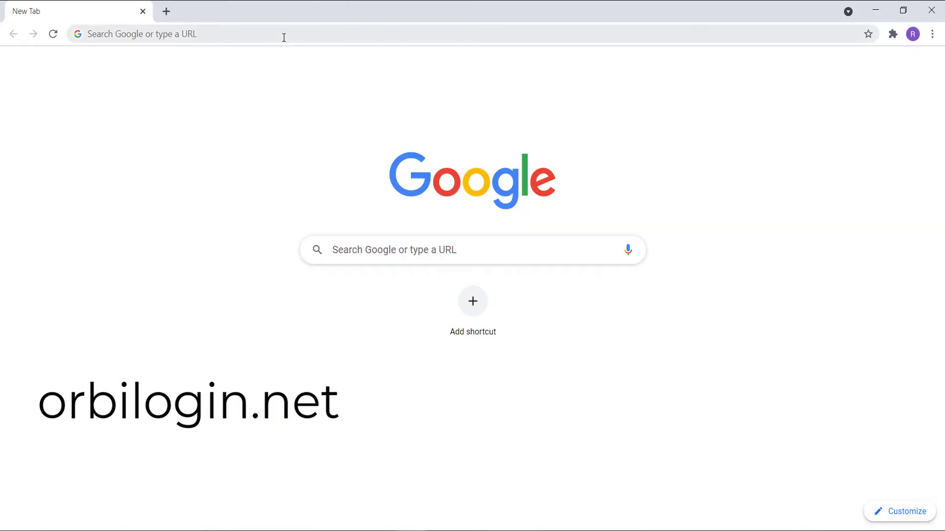
Load orbilogin.net to reach the NETGEAR 'Welcome to Orbi' first-time setup page
{"action": "left_click", "coordinate": [287, 36]}
{"action": "type", "text": "or"}
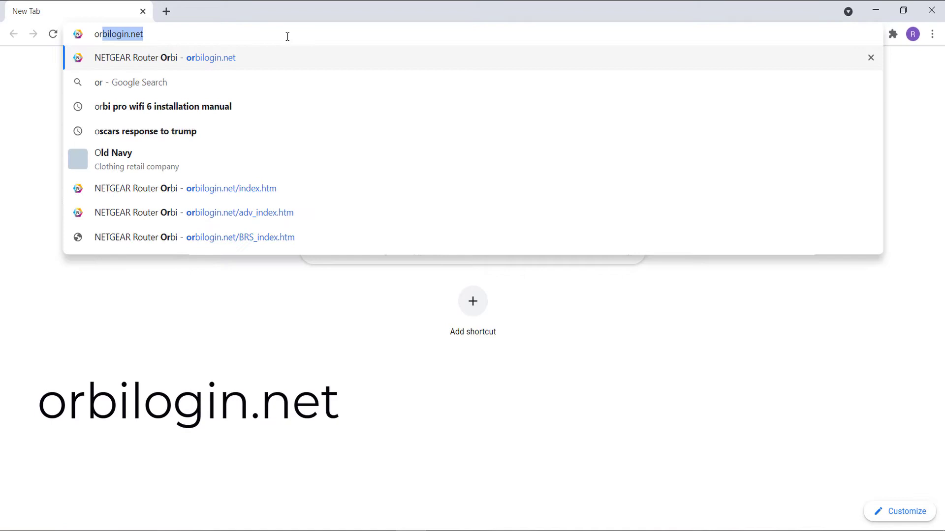
{"action": "type", "text": "bilogi"}
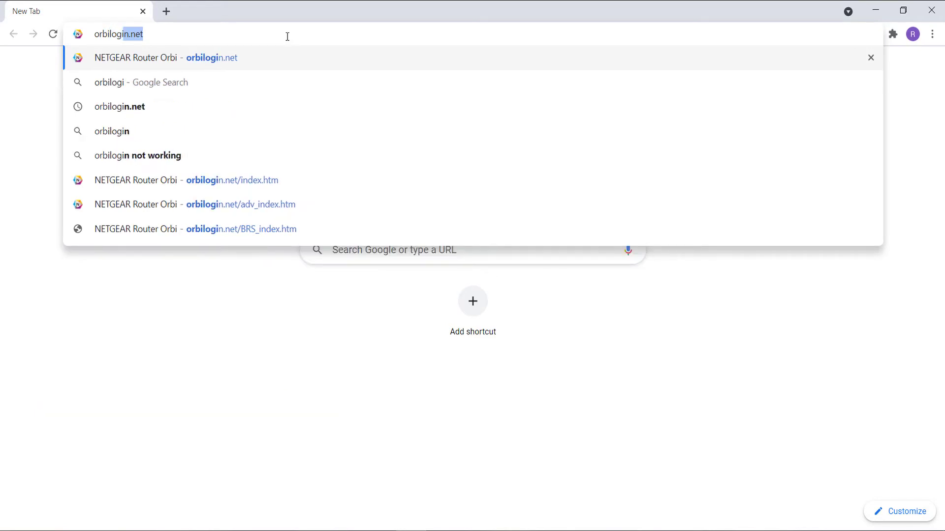
{"action": "type", "text": "n.net"}
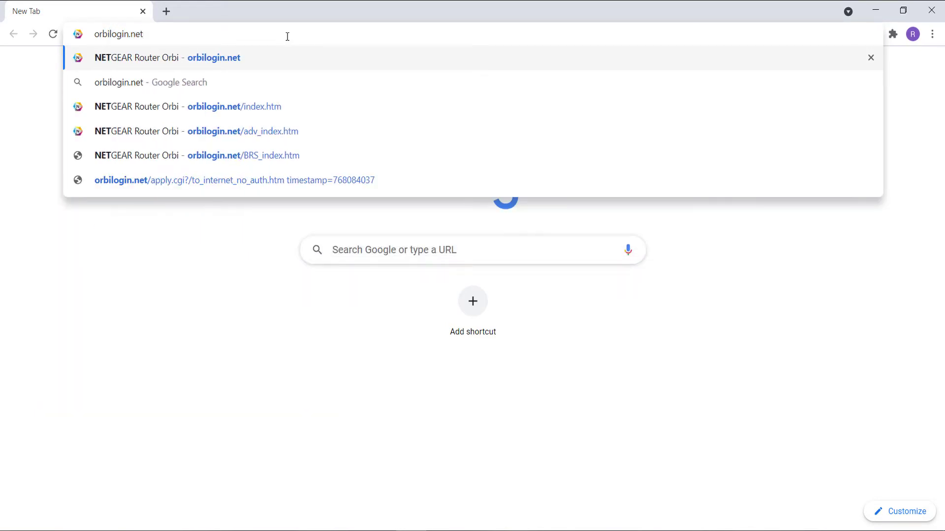
{"action": "key", "text": "Return"}
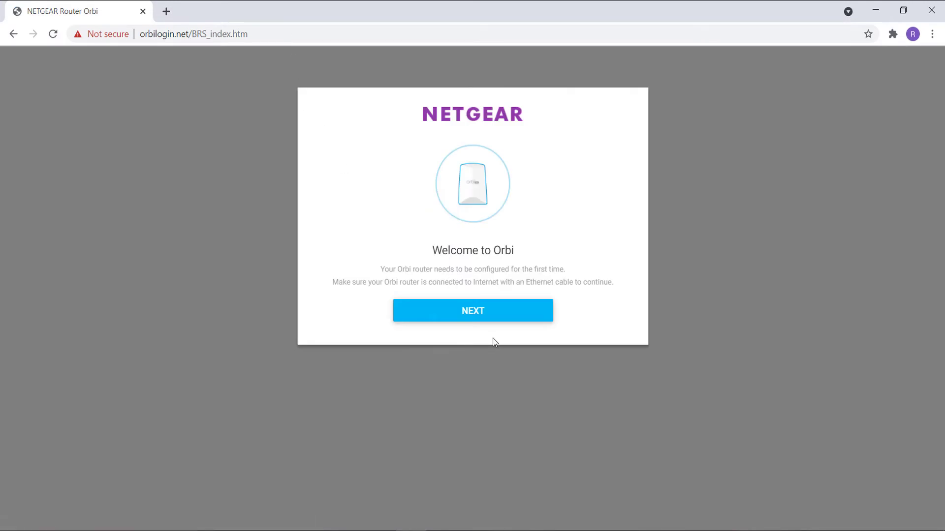
Start the setup wizard and configure the Orbi in Router Mode
{"action": "left_click", "coordinate": [470, 316]}
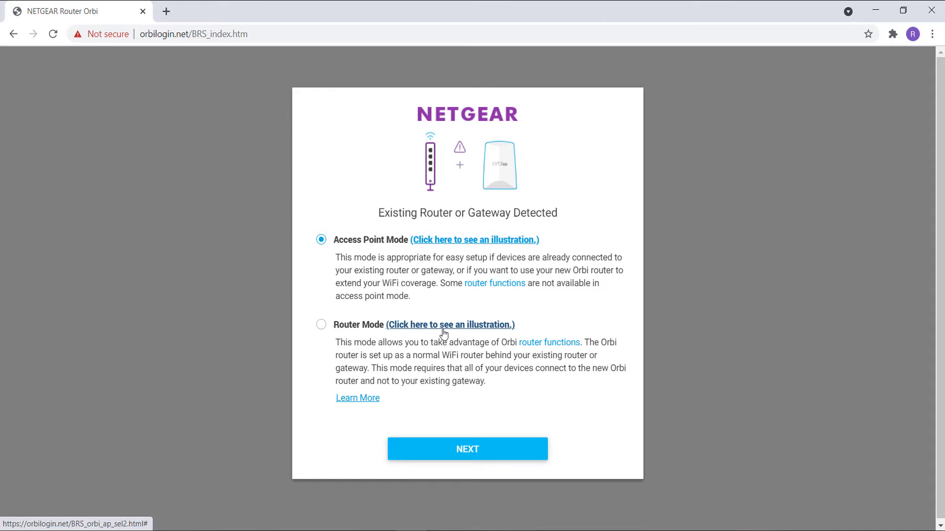
{"action": "left_click", "coordinate": [322, 327]}
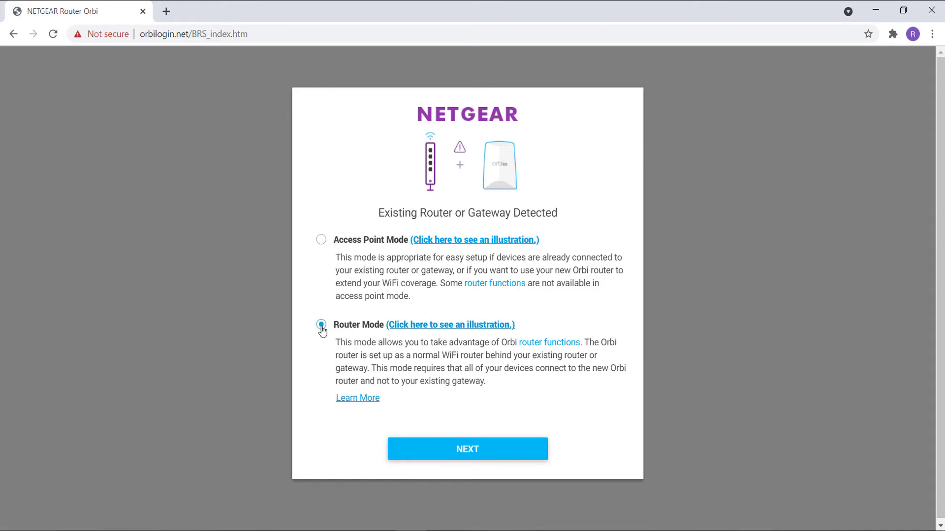
{"action": "left_click", "coordinate": [476, 450]}
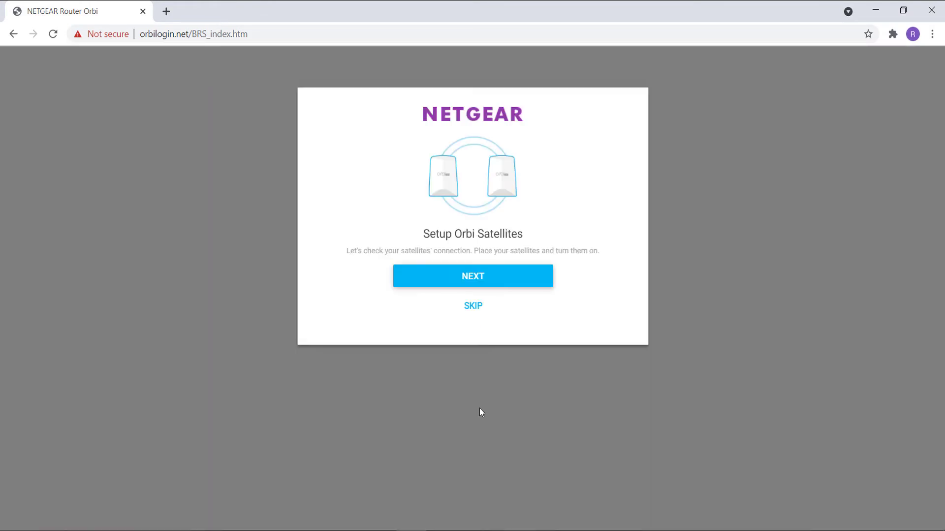
Skip satellite setup and set the new admin password with confirmation
{"action": "left_click", "coordinate": [474, 309]}
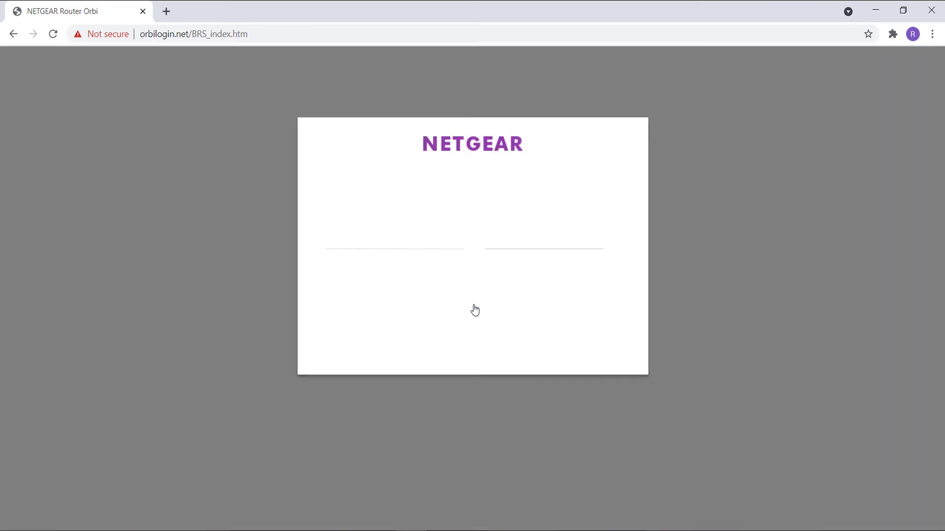
{"action": "left_click", "coordinate": [516, 239]}
{"action": "type", "text": "•••••••••"}
{"action": "left_click", "coordinate": [515, 271]}
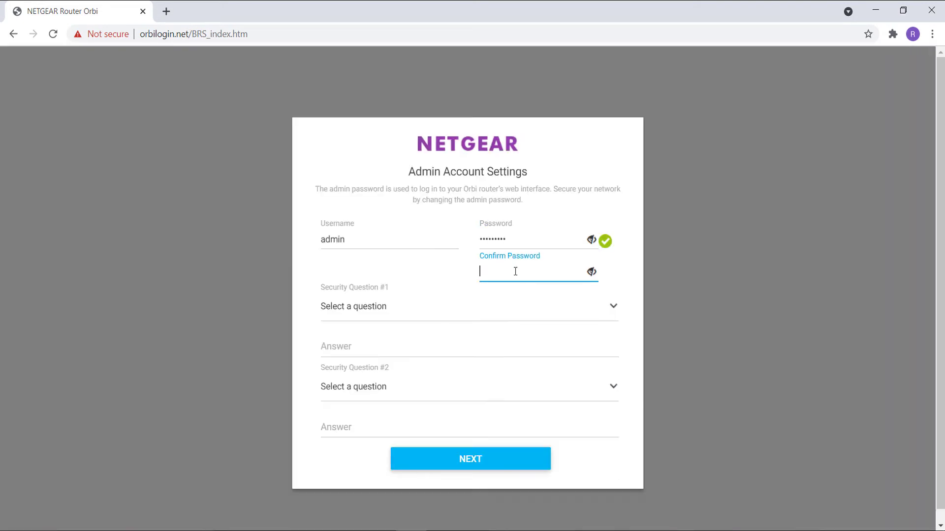
{"action": "type", "text": "••••••••"}
Choose two security questions (oldest sister first), answer them and submit the admin settings
{"action": "left_click", "coordinate": [495, 307]}
{"action": "left_click", "coordinate": [461, 353]}
{"action": "left_click", "coordinate": [369, 386]}
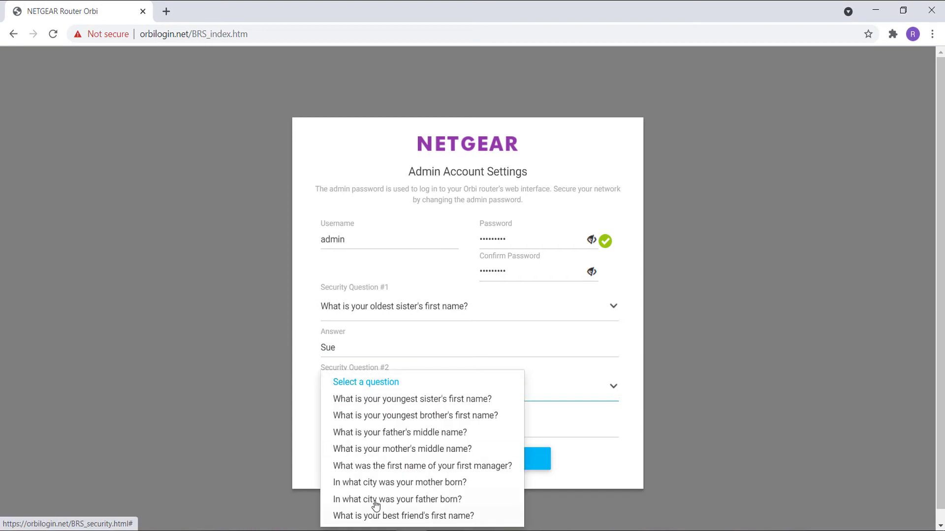
{"action": "left_click", "coordinate": [370, 514]}
{"action": "left_click", "coordinate": [455, 468]}
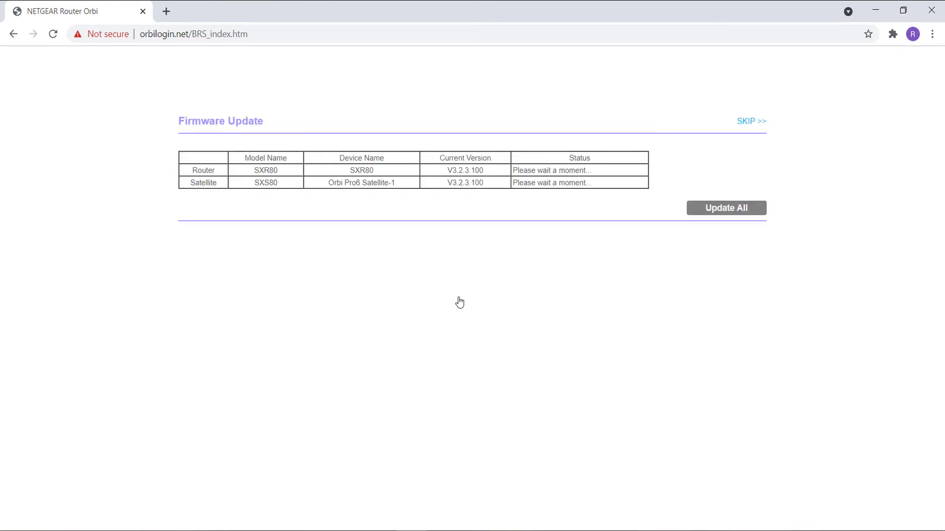
Skip the firmware update and sign in to the router as admin
{"action": "left_click", "coordinate": [752, 121]}
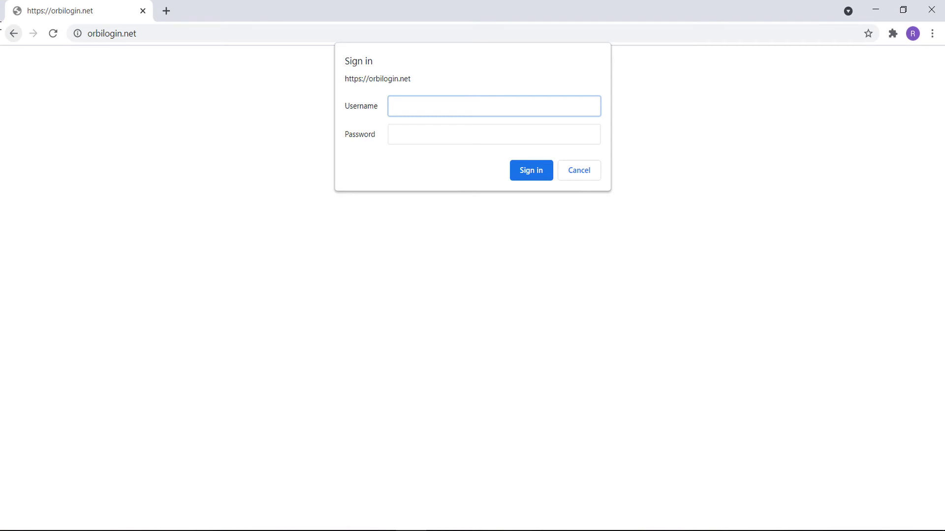
{"action": "type", "text": "admin"}
{"action": "key", "text": "Tab"}
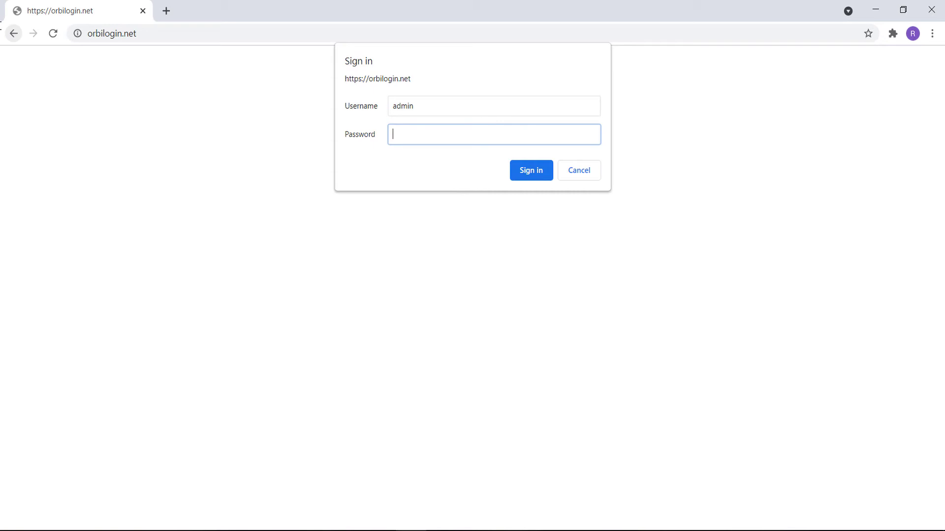
{"action": "left_click", "coordinate": [522, 175]}
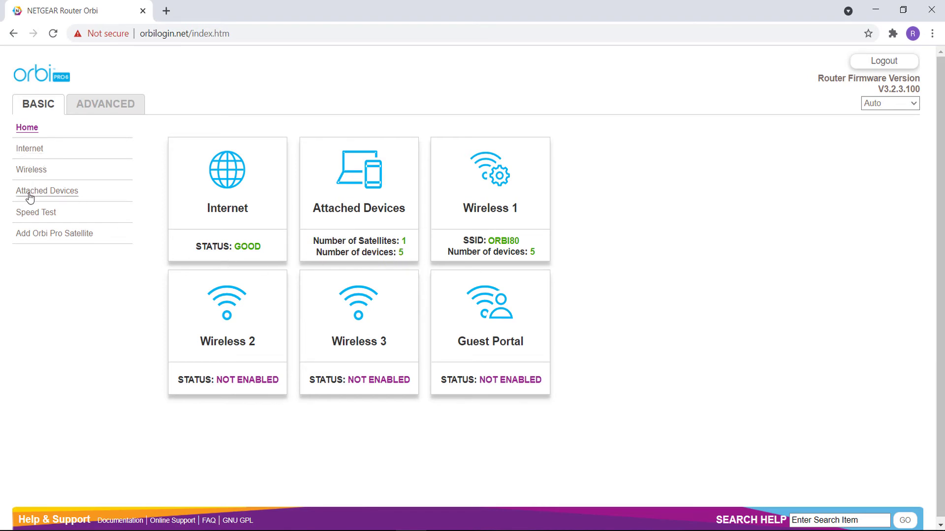
Review the Wireless (ORBI80 SSID), Attached Devices and Internet settings pages
{"action": "left_click", "coordinate": [33, 170]}
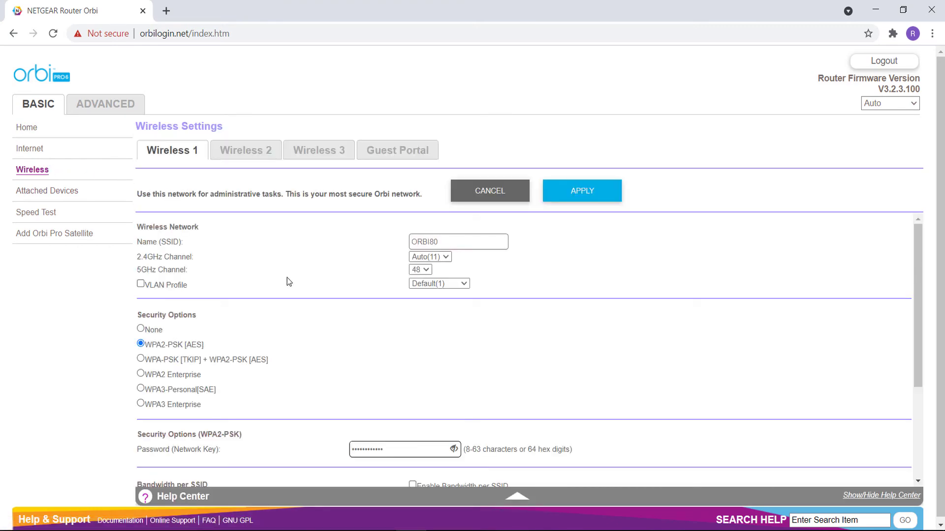
{"action": "left_click_drag", "start_coordinate": [446, 242], "coordinate": [371, 247]}
{"action": "left_click", "coordinate": [43, 195]}
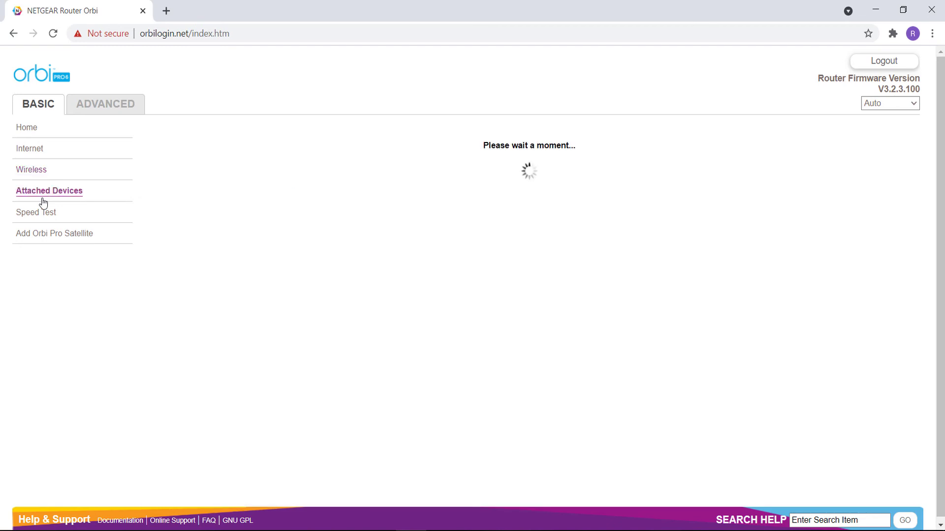
{"action": "left_click", "coordinate": [32, 150]}
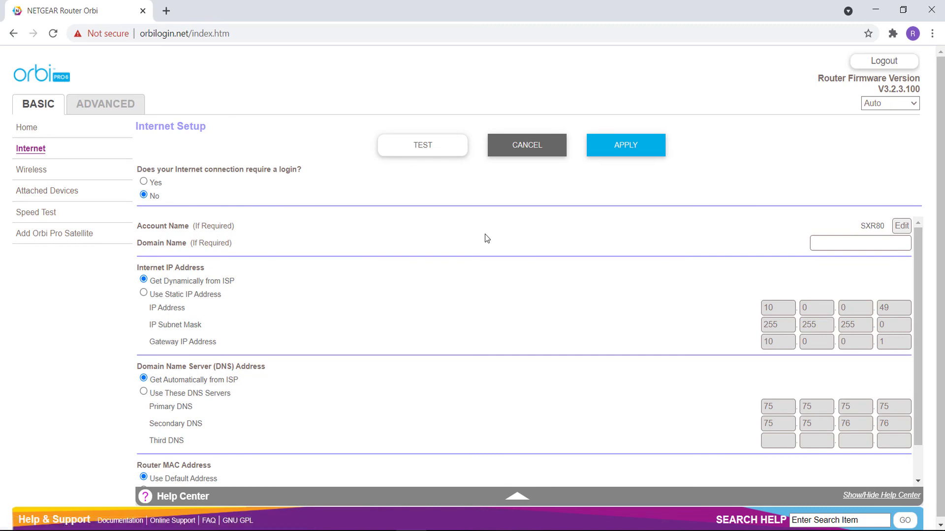
{"action": "scroll", "coordinate": [486, 239], "scroll_direction": "down", "scroll_amount": 1}
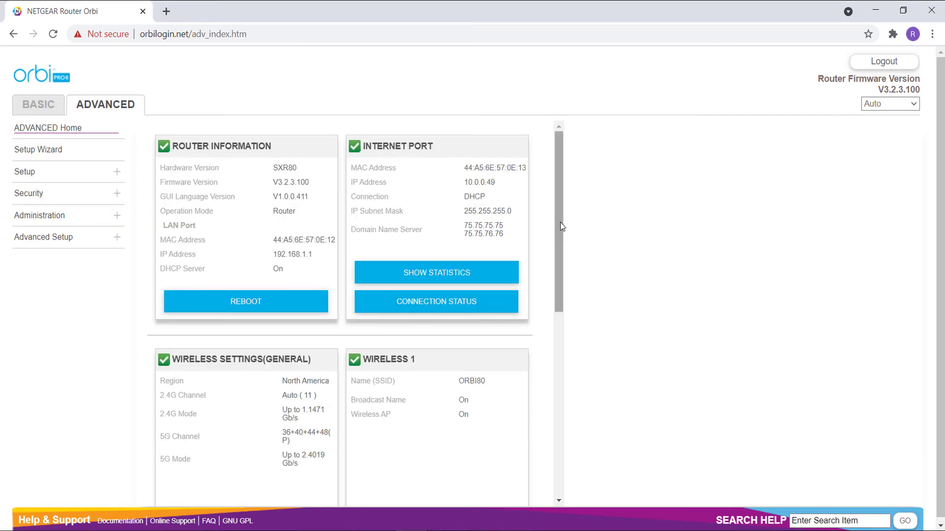
{"action": "mouse_move", "coordinate": [560, 222]}
{"action": "left_mouse_down"}
{"action": "mouse_move", "coordinate": [557, 387]}
{"action": "mouse_move", "coordinate": [558, 210]}
{"action": "left_mouse_up"}
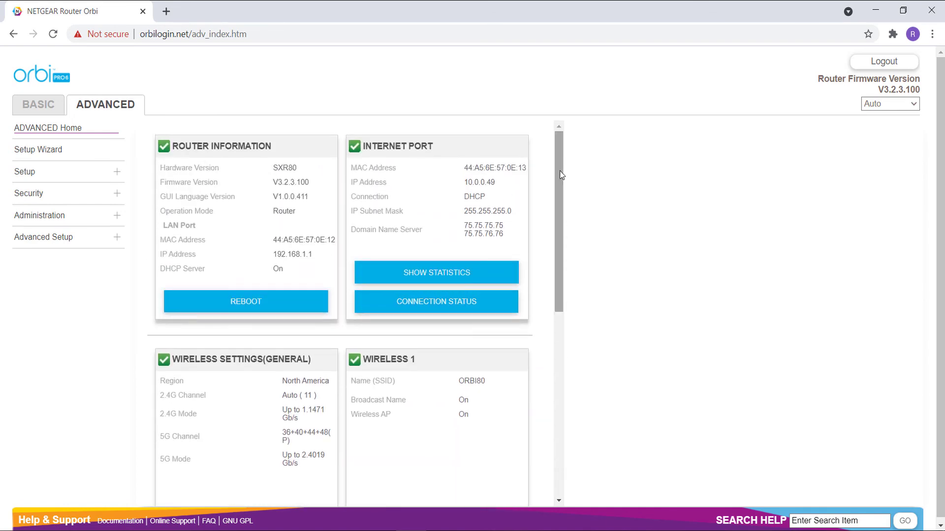